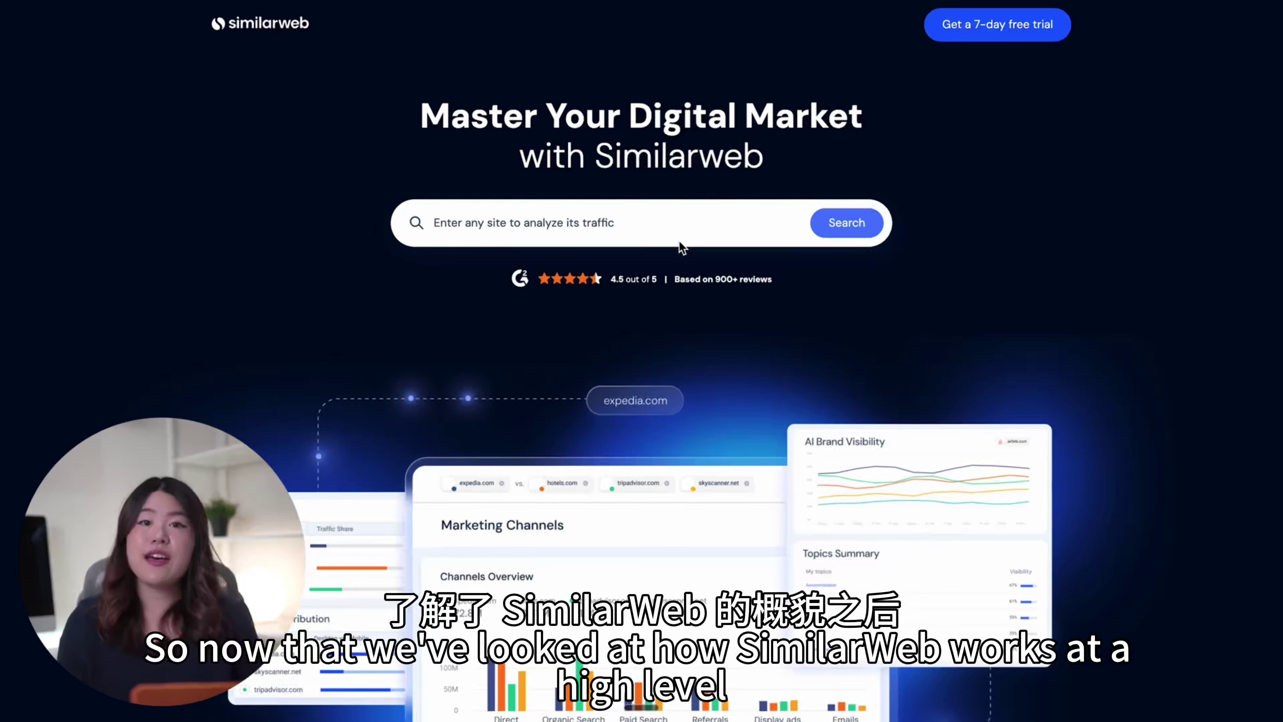
# Step: Open the website analysis for netflix.com and review its Website Performance summary through the Traffic & Engagement section
pyautogui.scroll(-10, 680, 241)
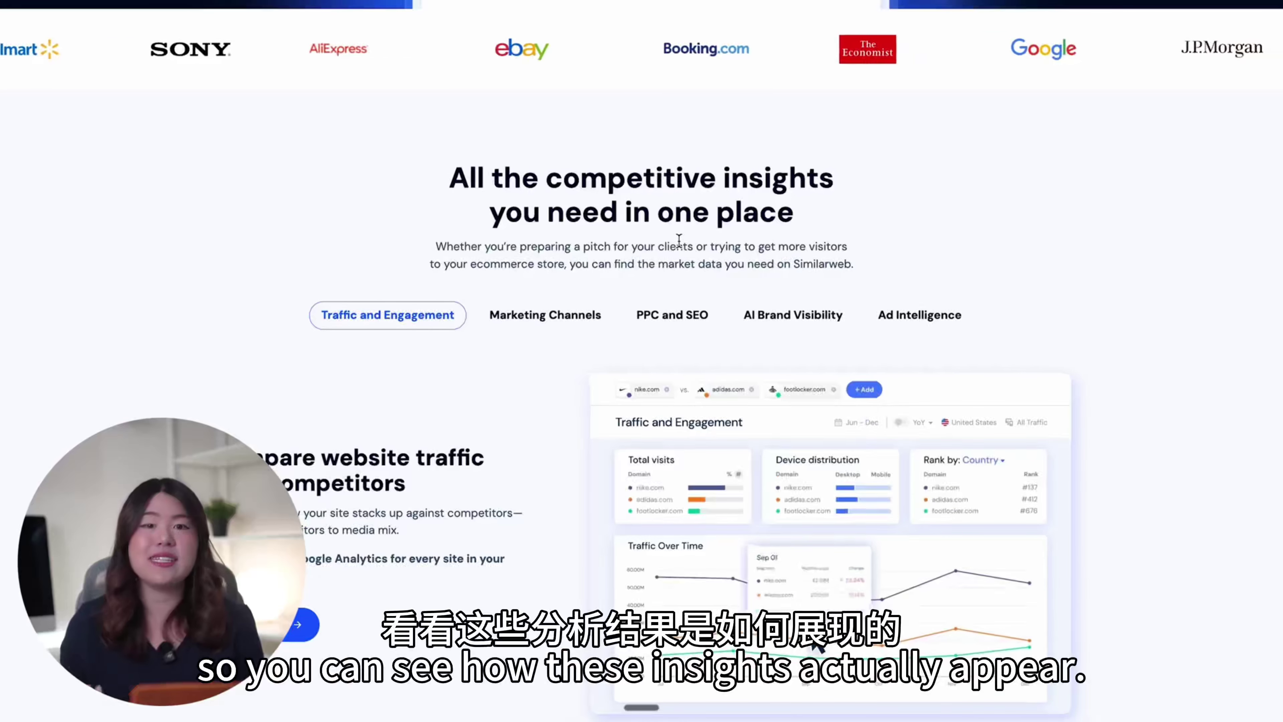
pyautogui.scroll(-4, 725, 483)
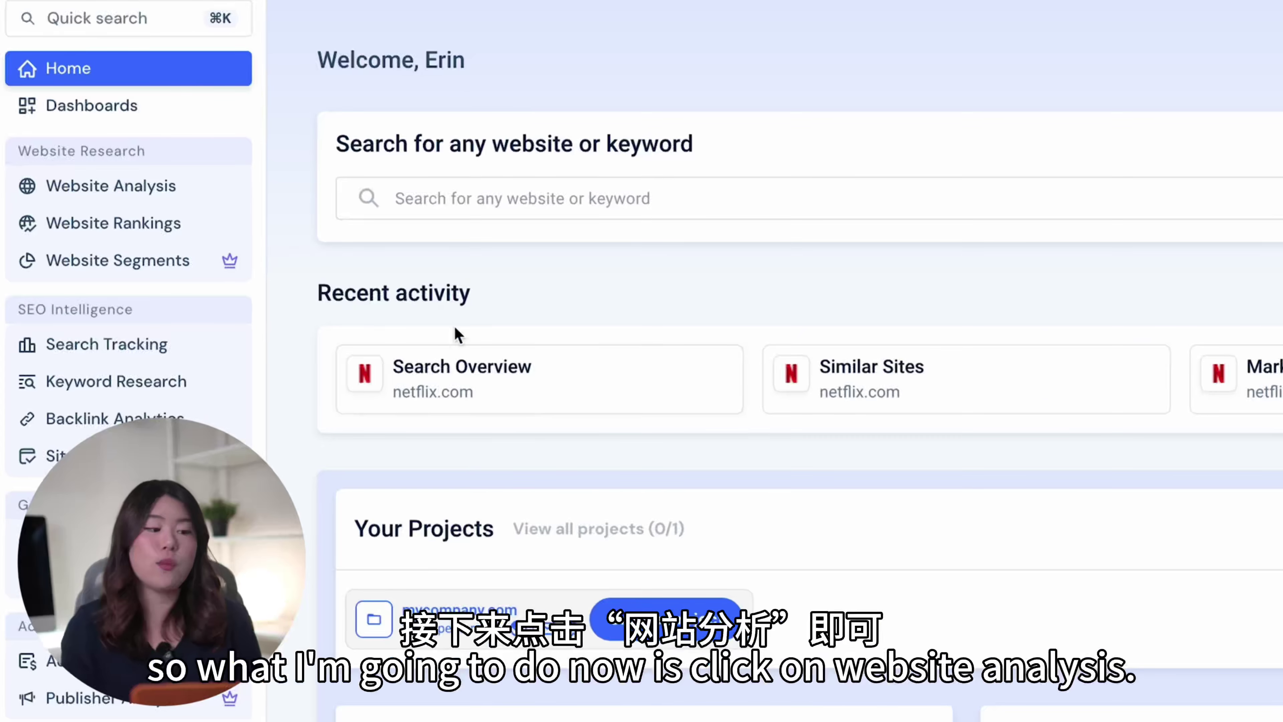
pyautogui.click(152, 199)
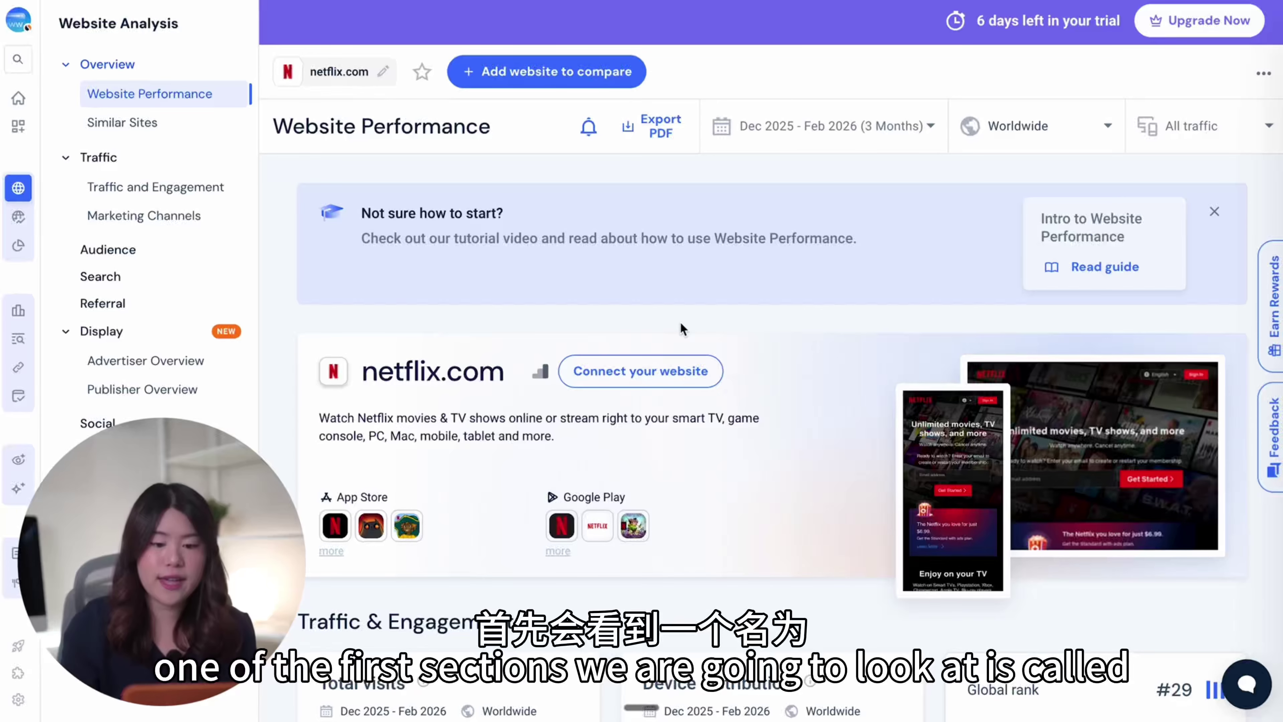
pyautogui.scroll(-6, 680, 324)
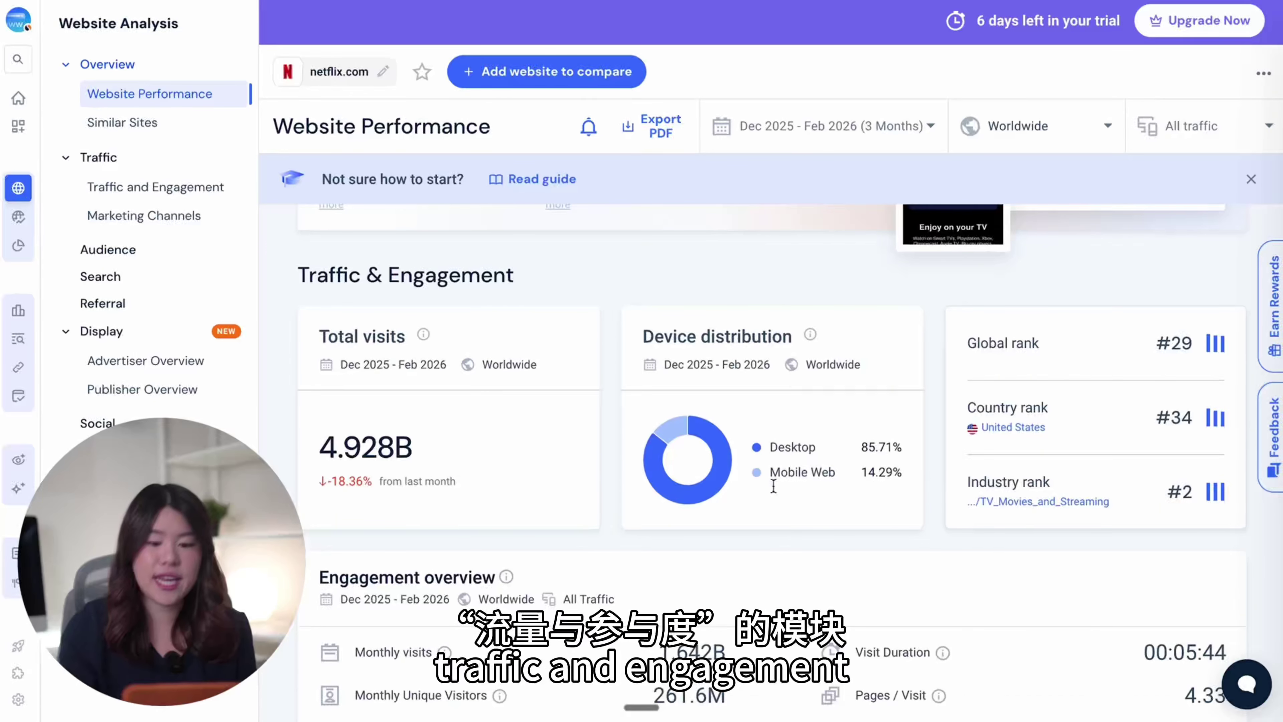
# Step: Open the Traffic and Engagement report for netflix.com and examine its visits, device distribution, ranks and traffic over time
pyautogui.click(177, 186)
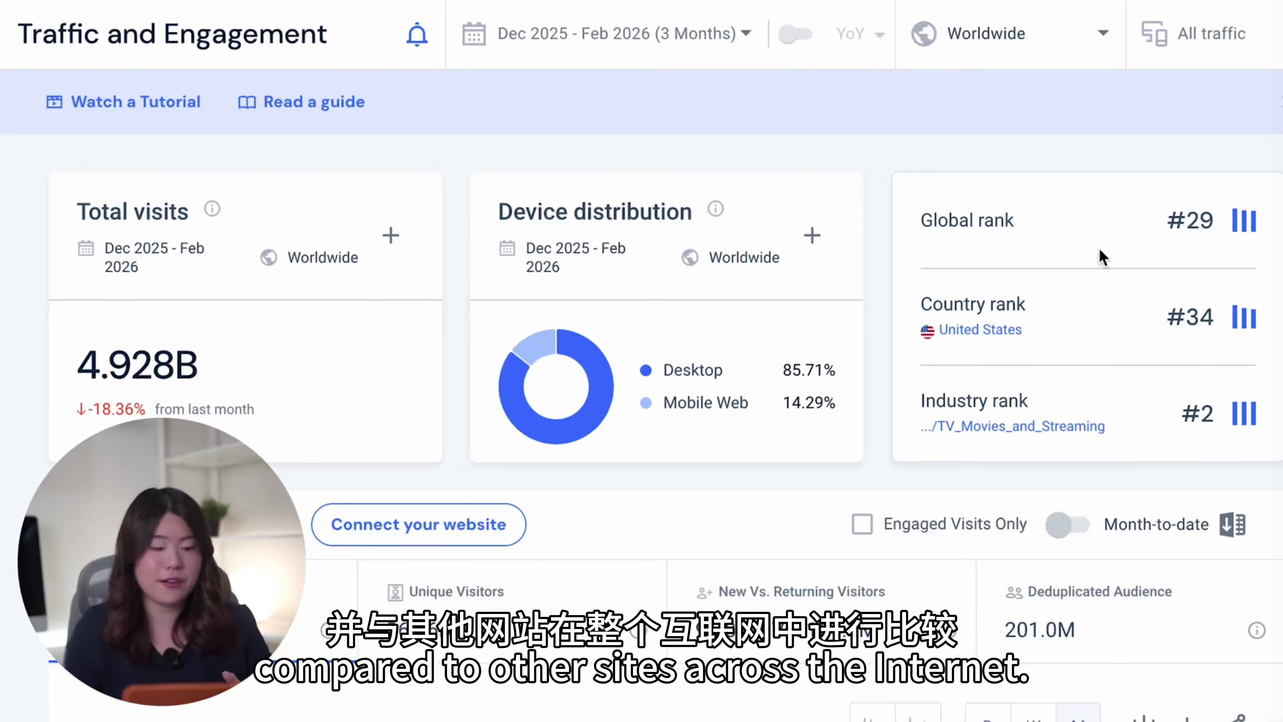
pyautogui.scroll(-6, 1099, 250)
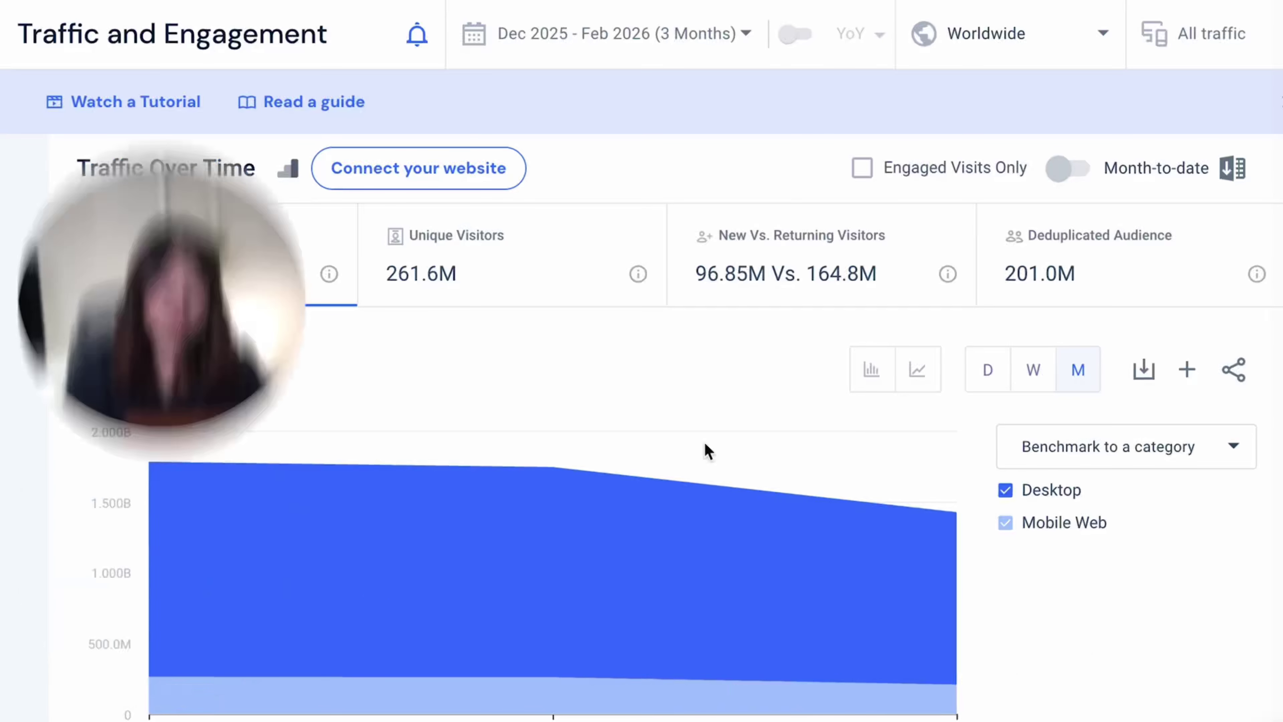
pyautogui.moveTo(702, 409)
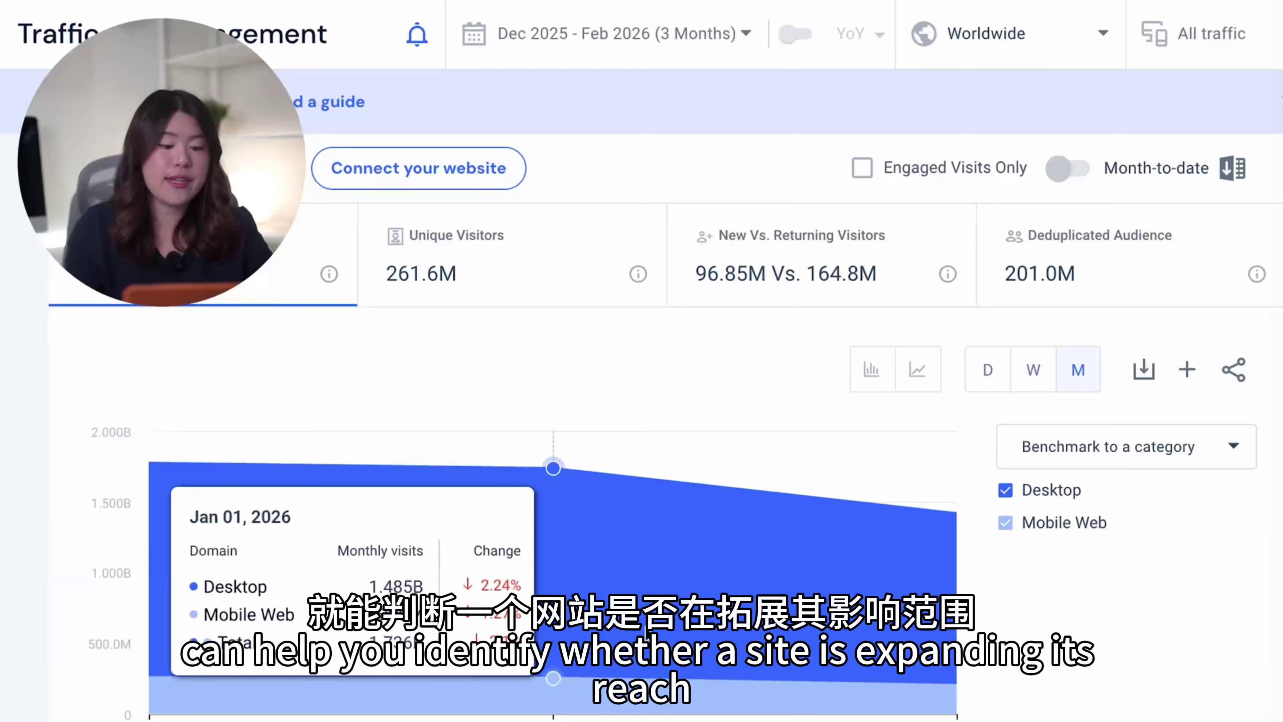
pyautogui.scroll(-1, 646, 634)
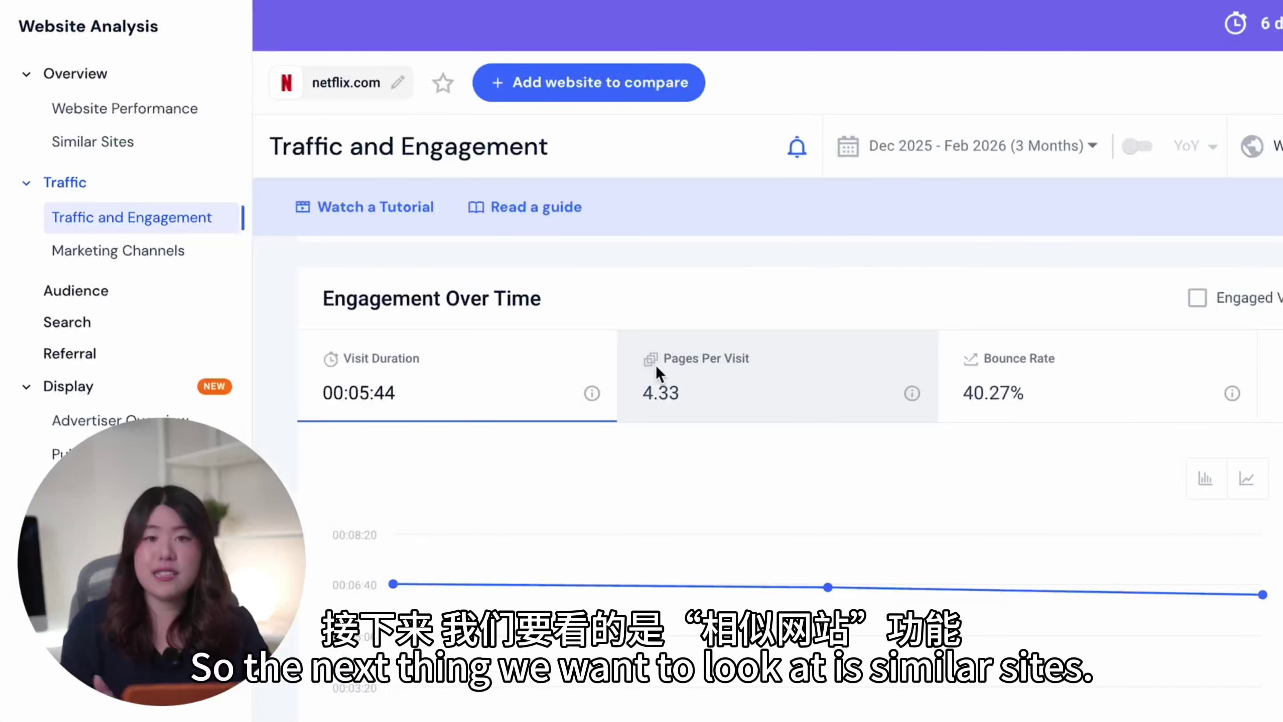
# Step: Open the Similar Sites report for netflix.com and look through the list of competing domains
pyautogui.click(123, 146)
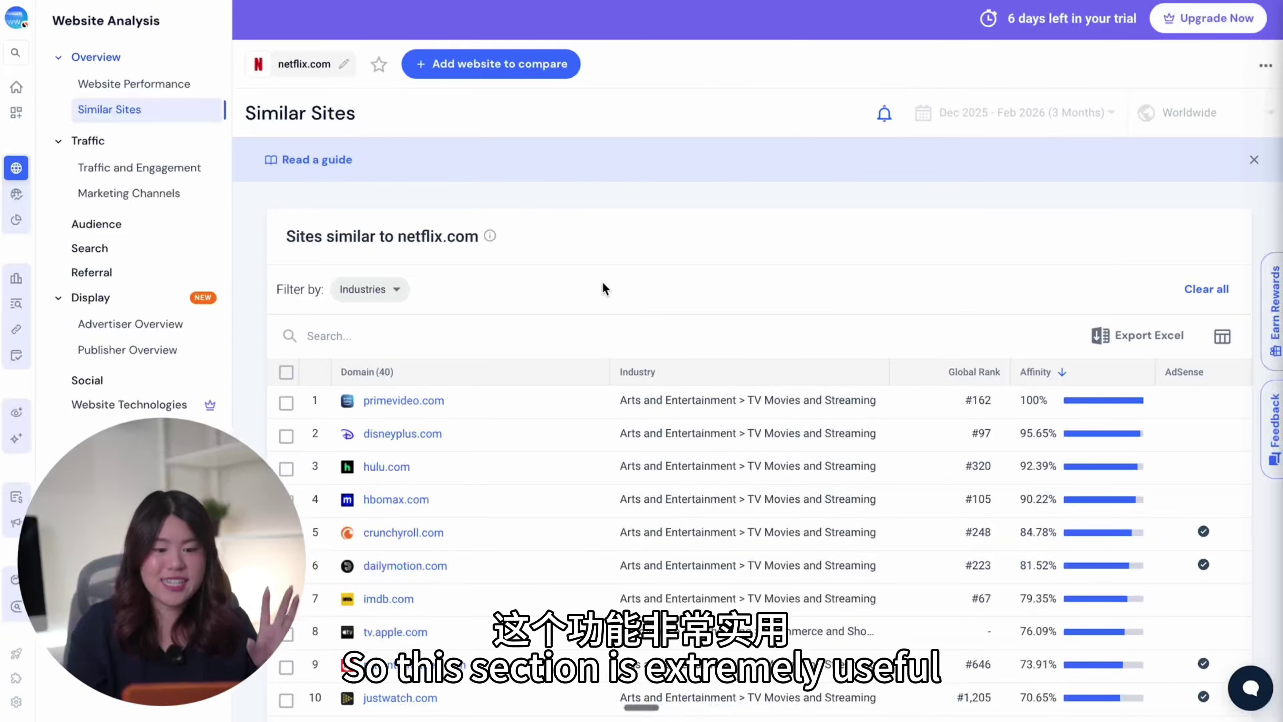
pyautogui.scroll(-2, 605, 288)
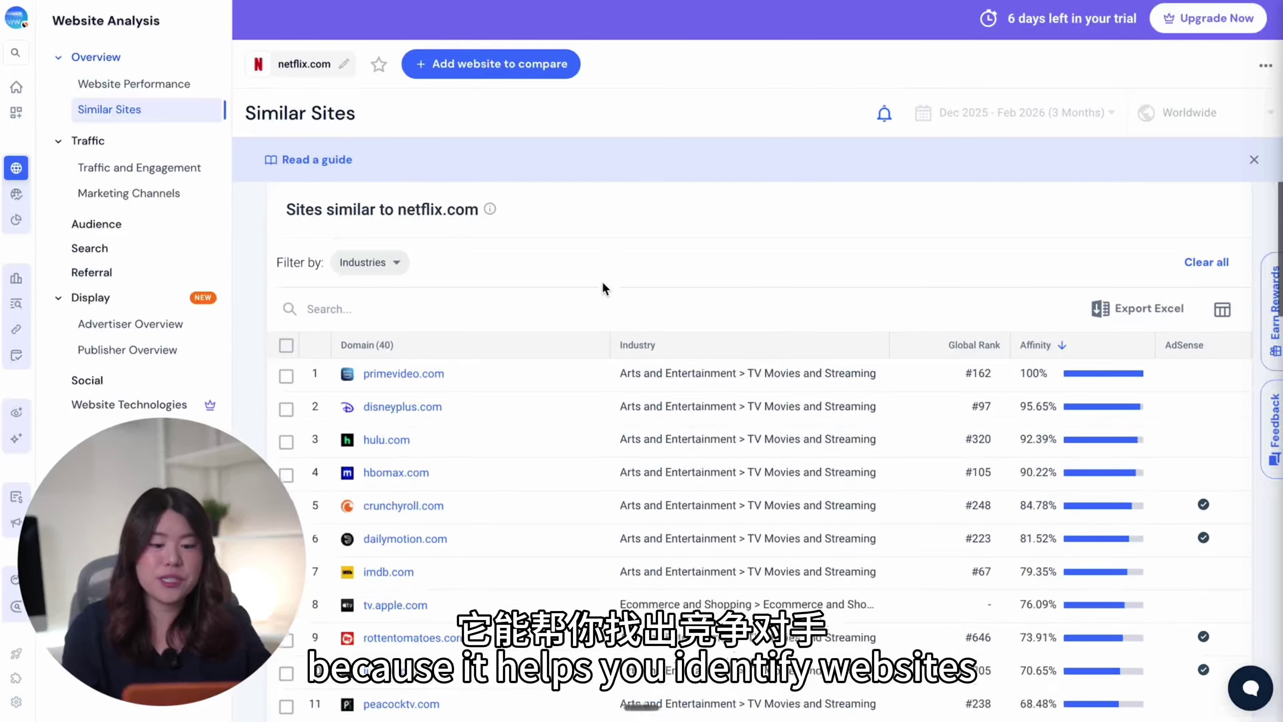
pyautogui.scroll(-1, 603, 288)
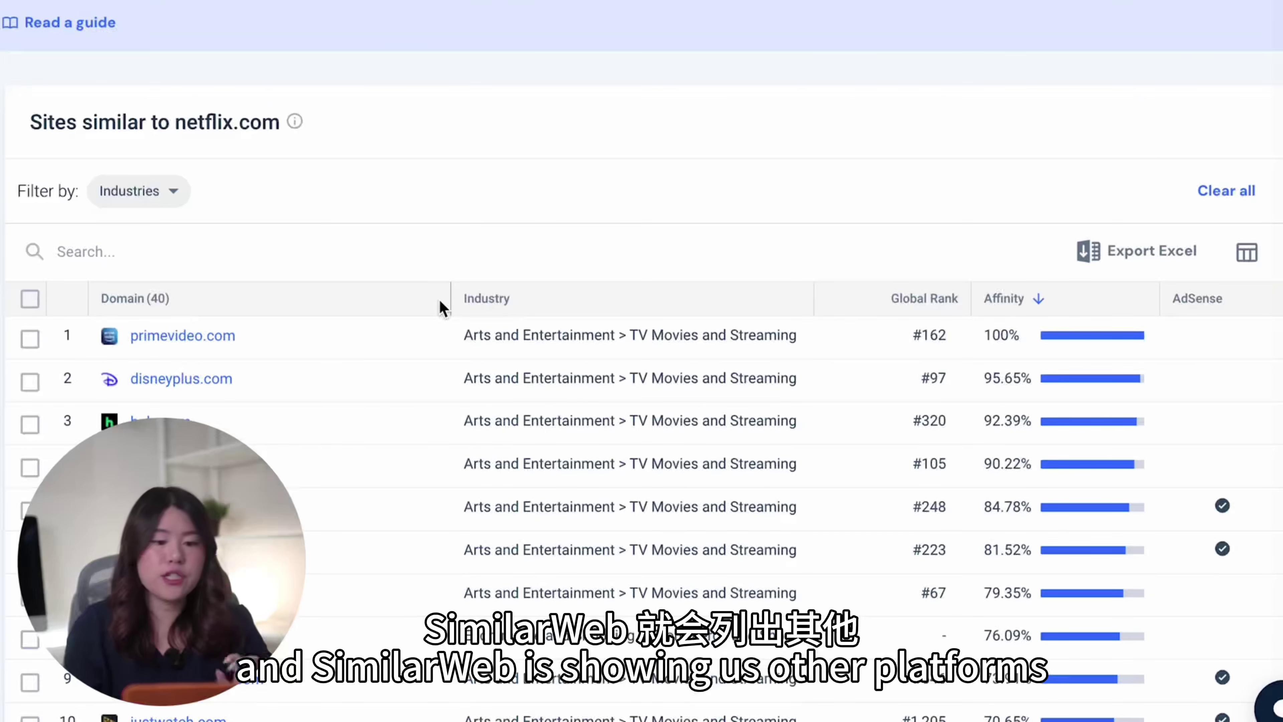
pyautogui.scroll(-3, 439, 306)
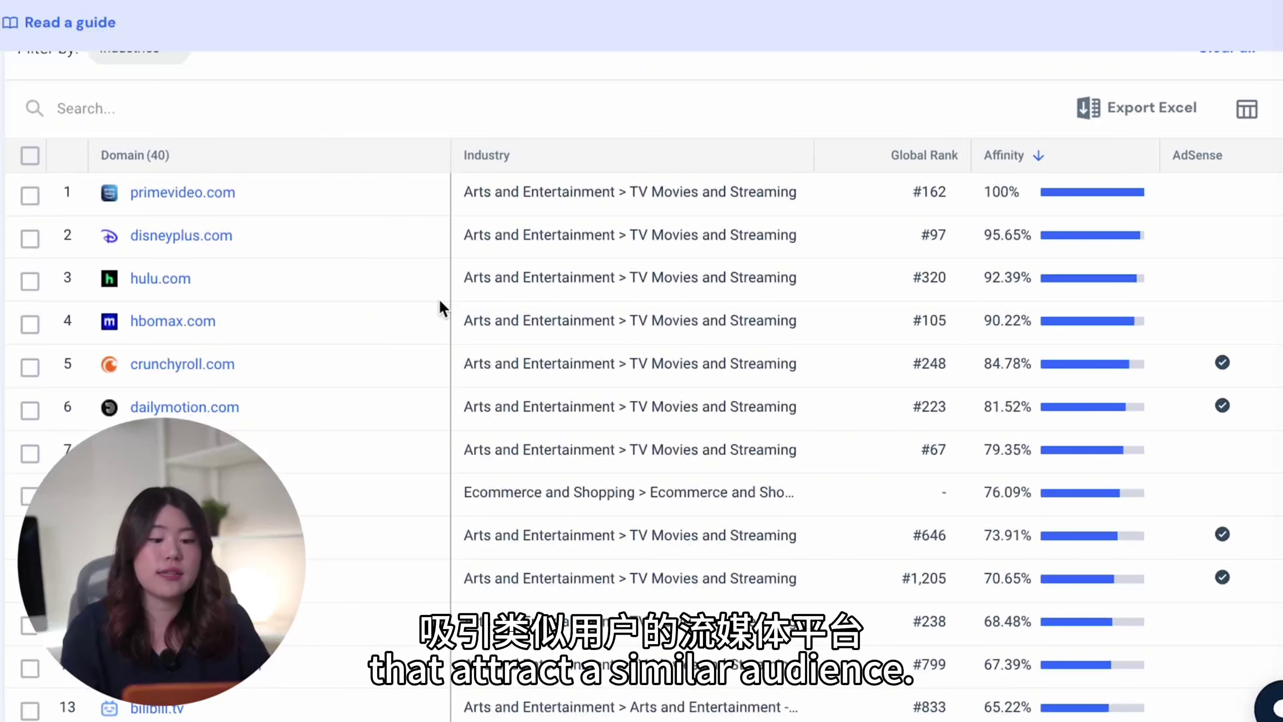
pyautogui.scroll(-1, 439, 303)
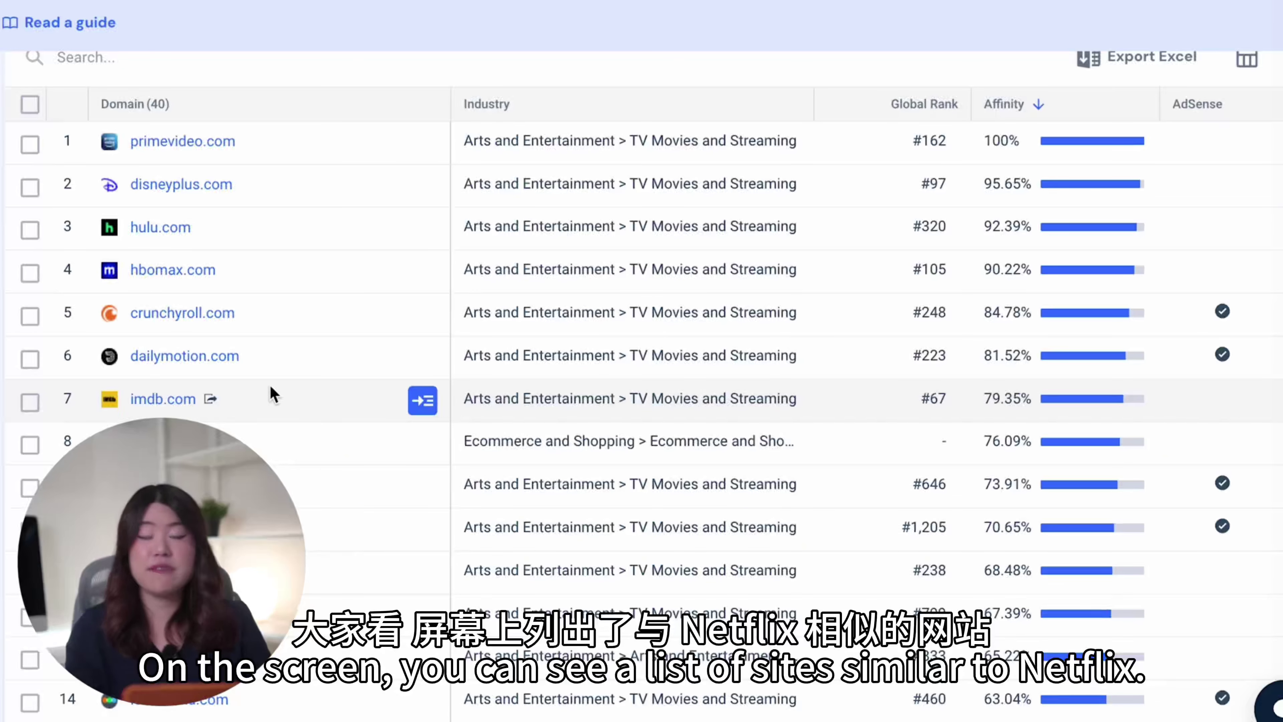
pyautogui.scroll(-1, 270, 395)
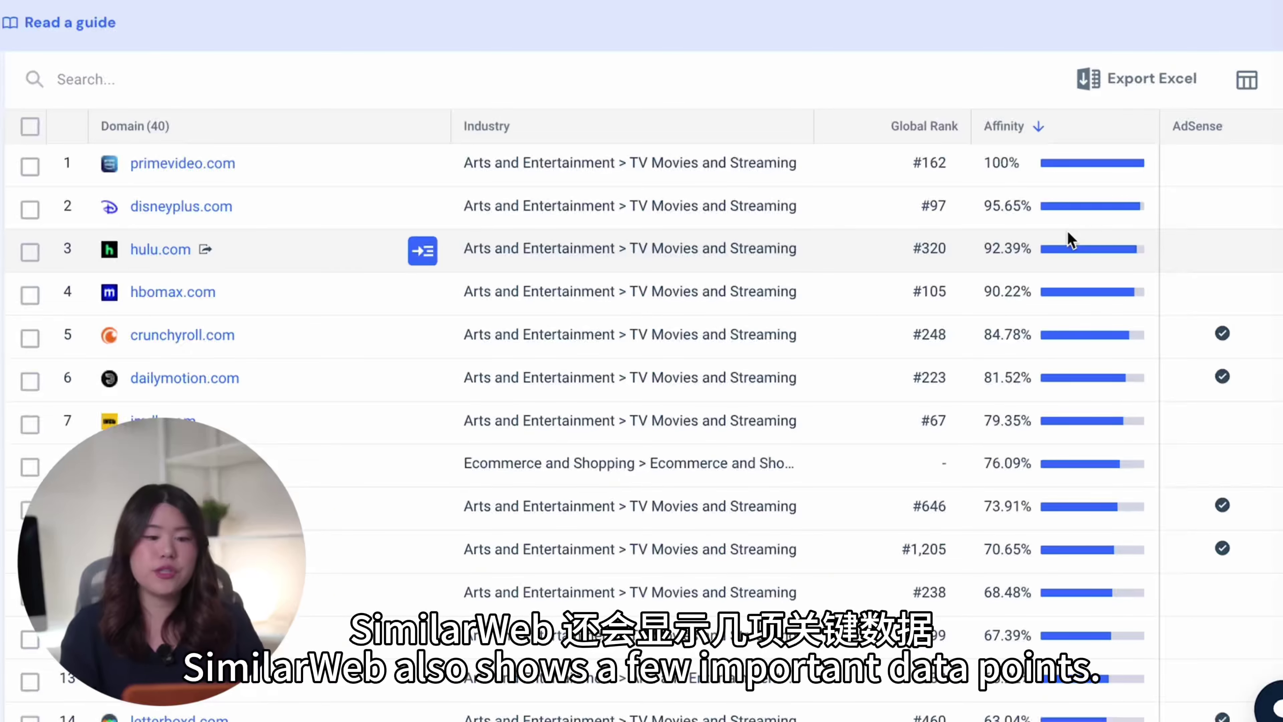
# Step: Examine the industry, global rank and affinity of the domains listed as similar to netflix.com
pyautogui.scroll(-1, 1048, 194)
pyautogui.scroll(3, 1046, 188)
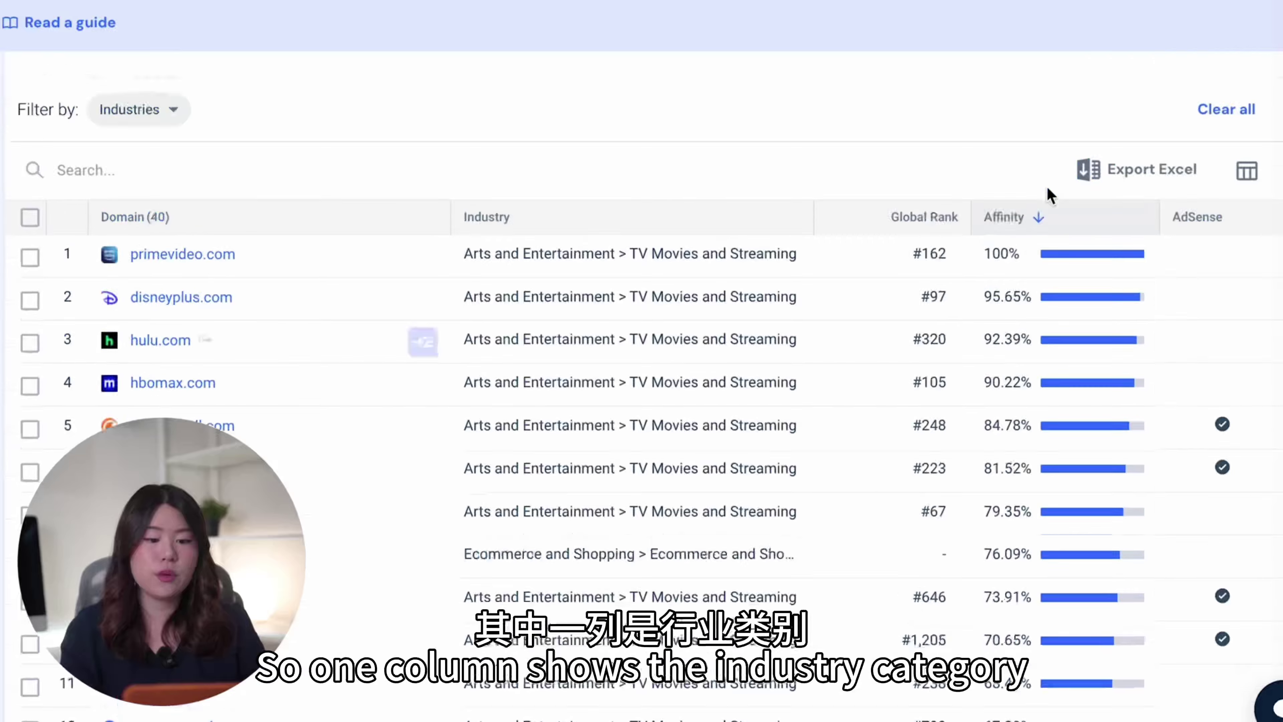
pyautogui.scroll(-1, 1047, 187)
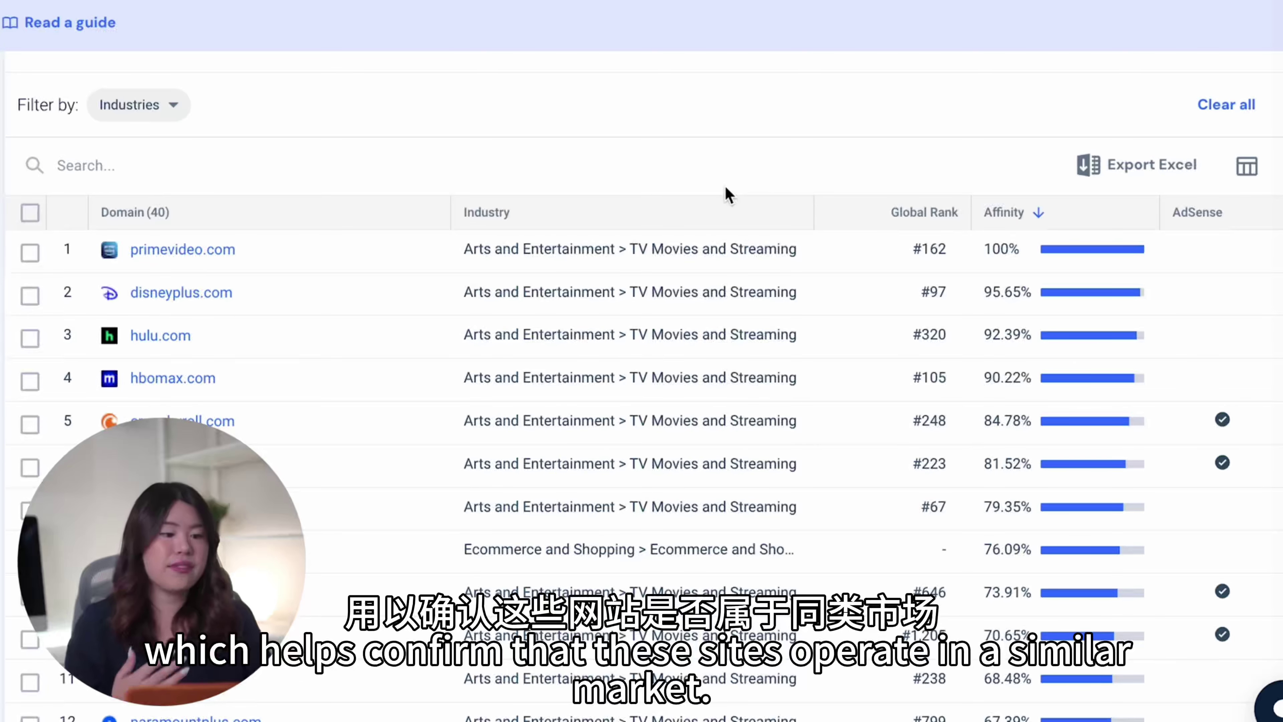
pyautogui.scroll(-1, 808, 161)
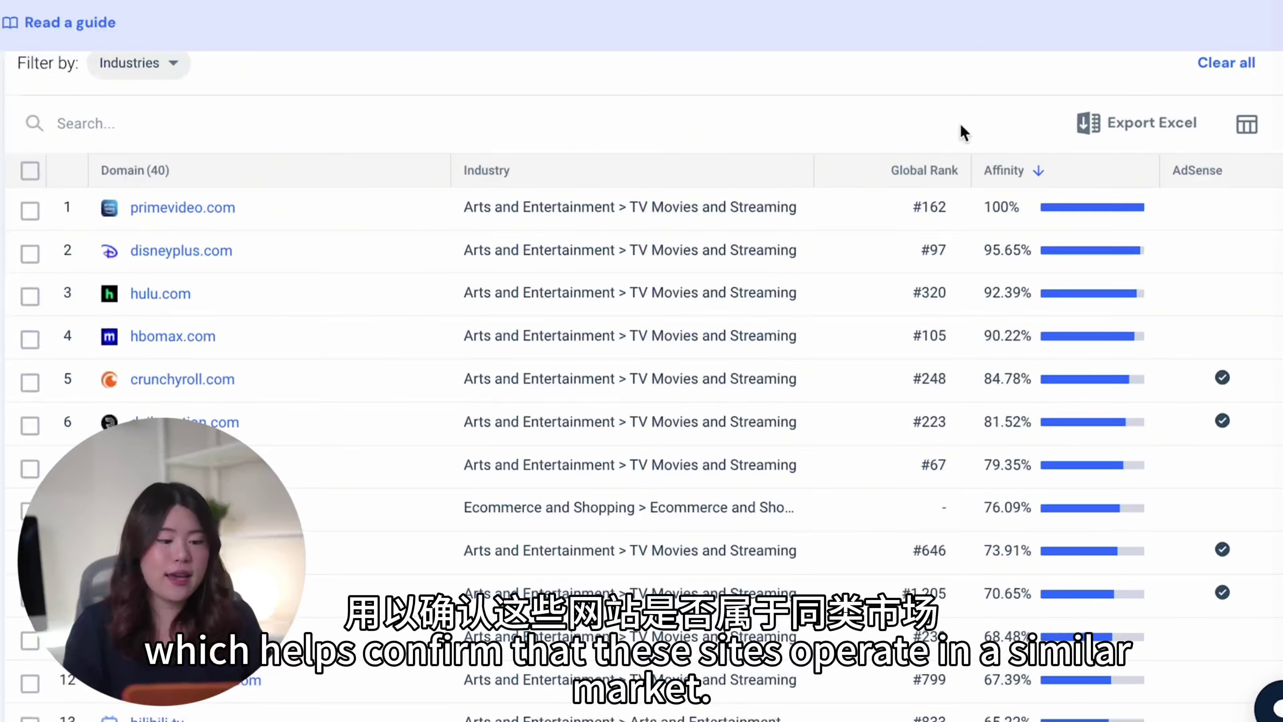
pyautogui.scroll(-2, 931, 143)
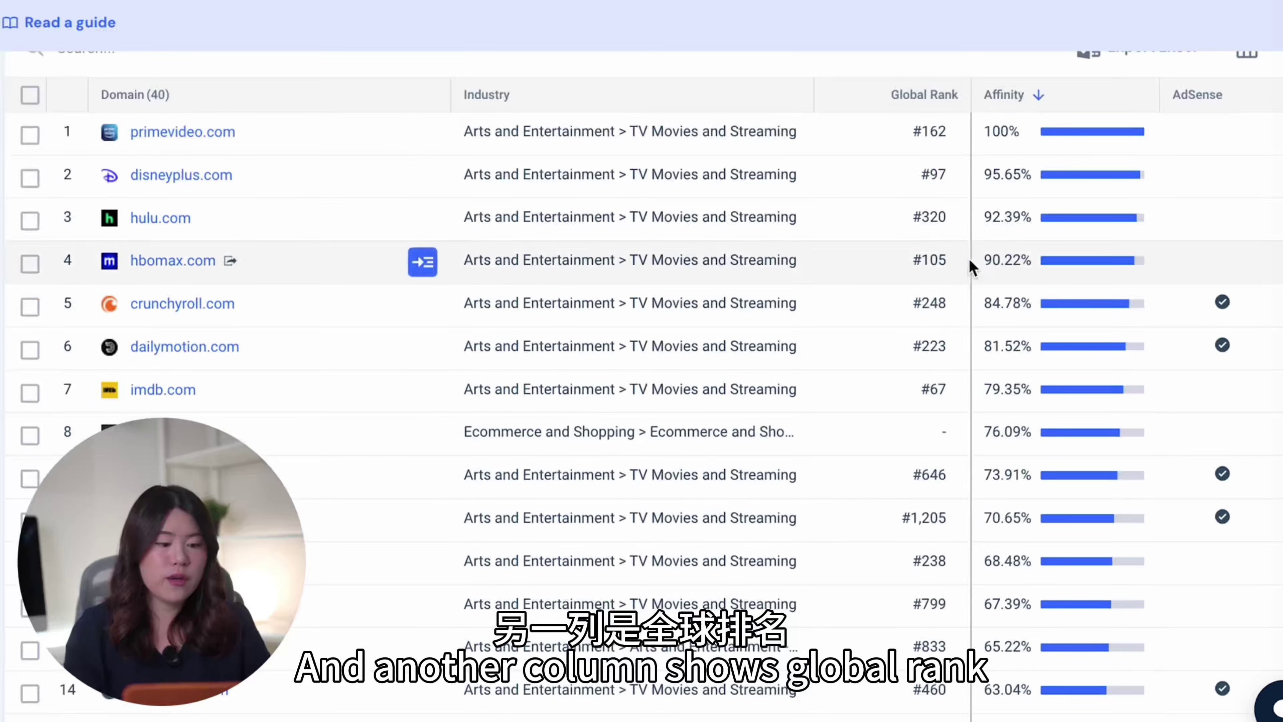
pyautogui.scroll(-3, 968, 264)
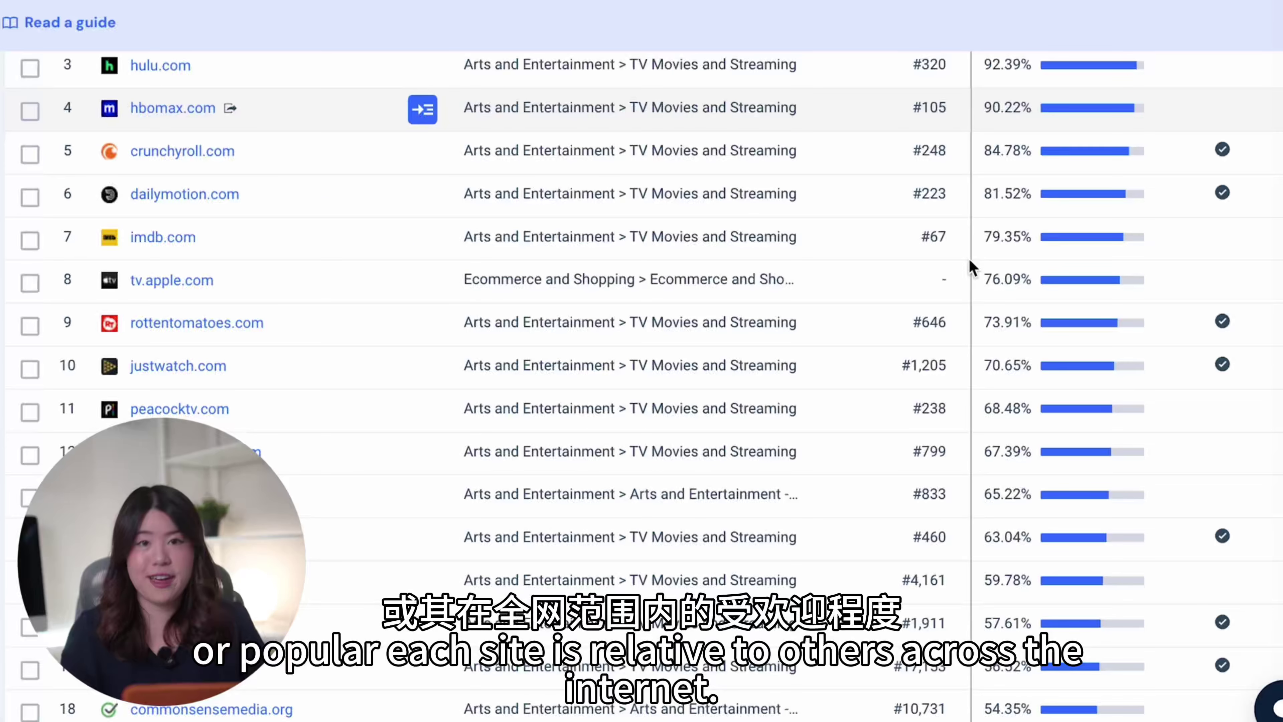
pyautogui.scroll(3, 1017, 248)
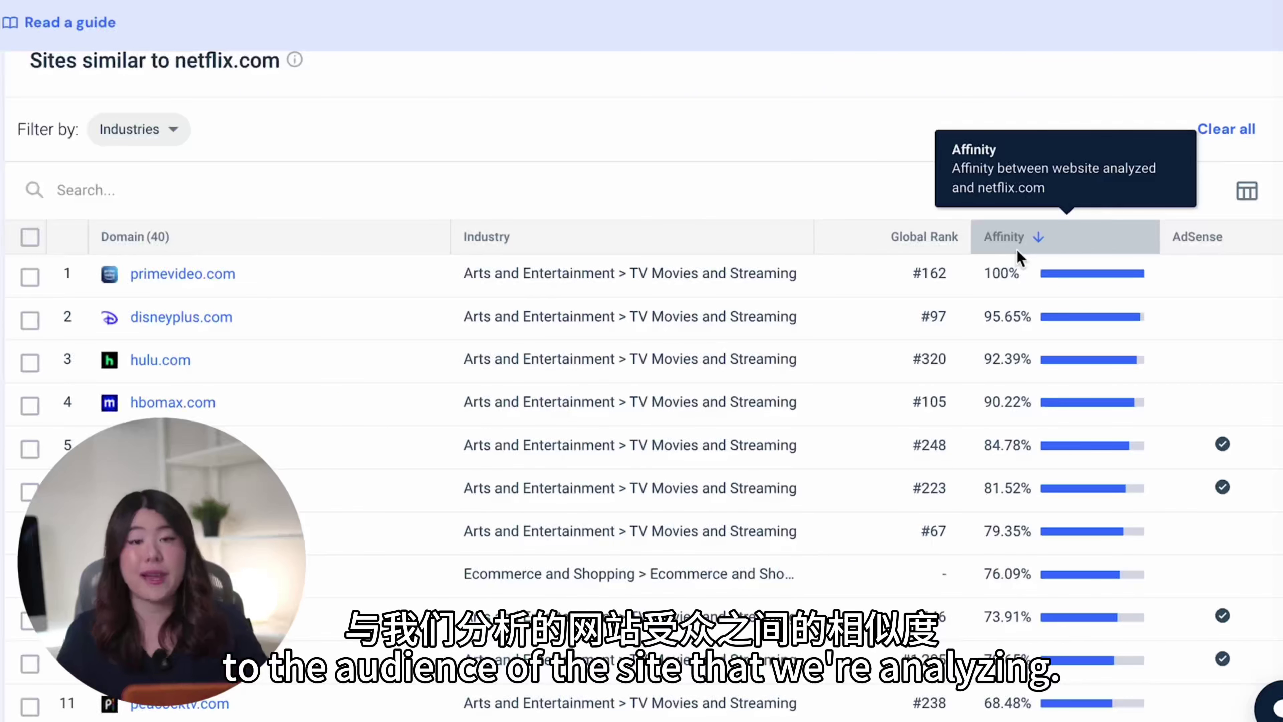
pyautogui.scroll(-1, 1016, 249)
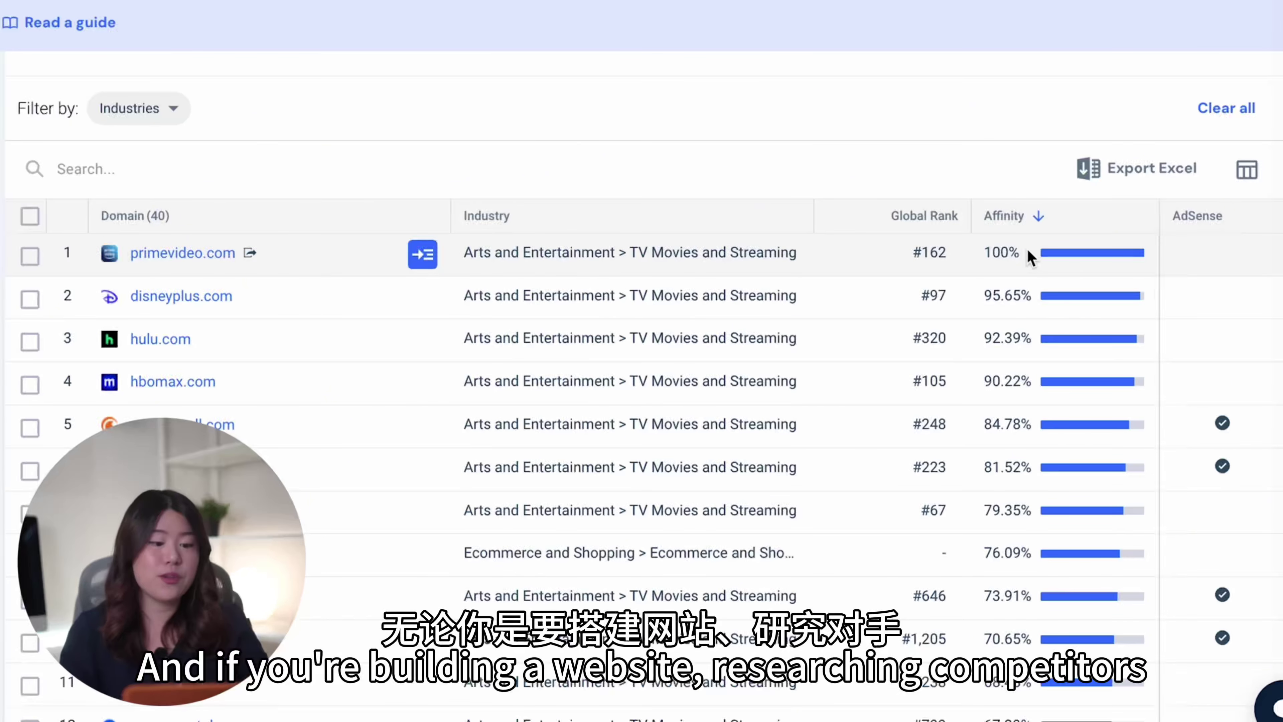
pyautogui.scroll(-1, 774, 298)
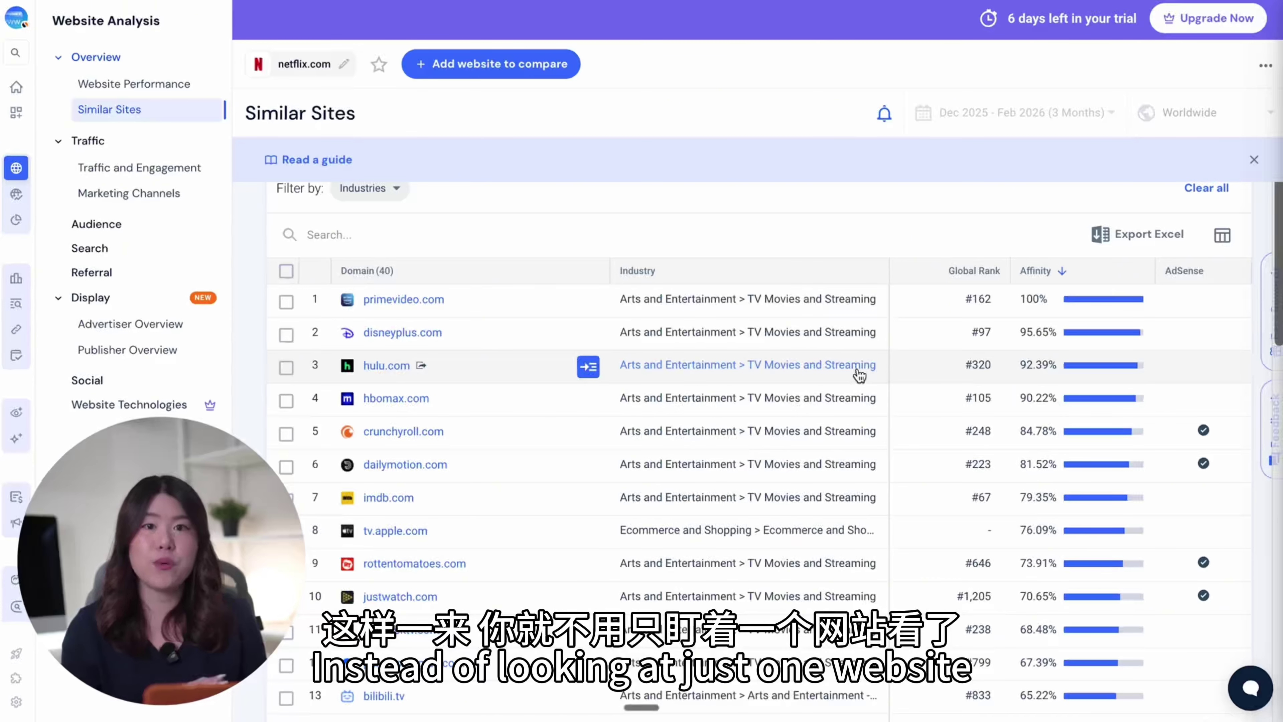
pyautogui.scroll(-2, 858, 375)
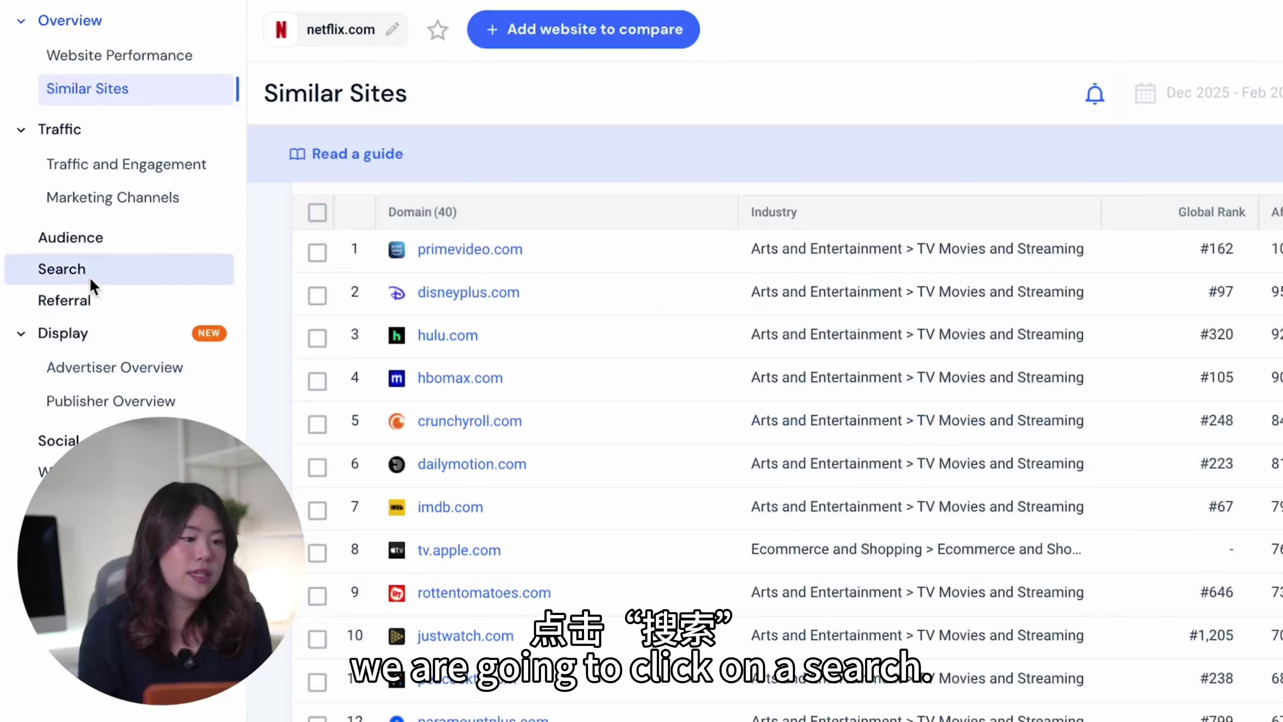
# Step: Open the Search Overview for netflix.com and skim it from the overview metrics to the paid landing pages and back
pyautogui.click(92, 283)
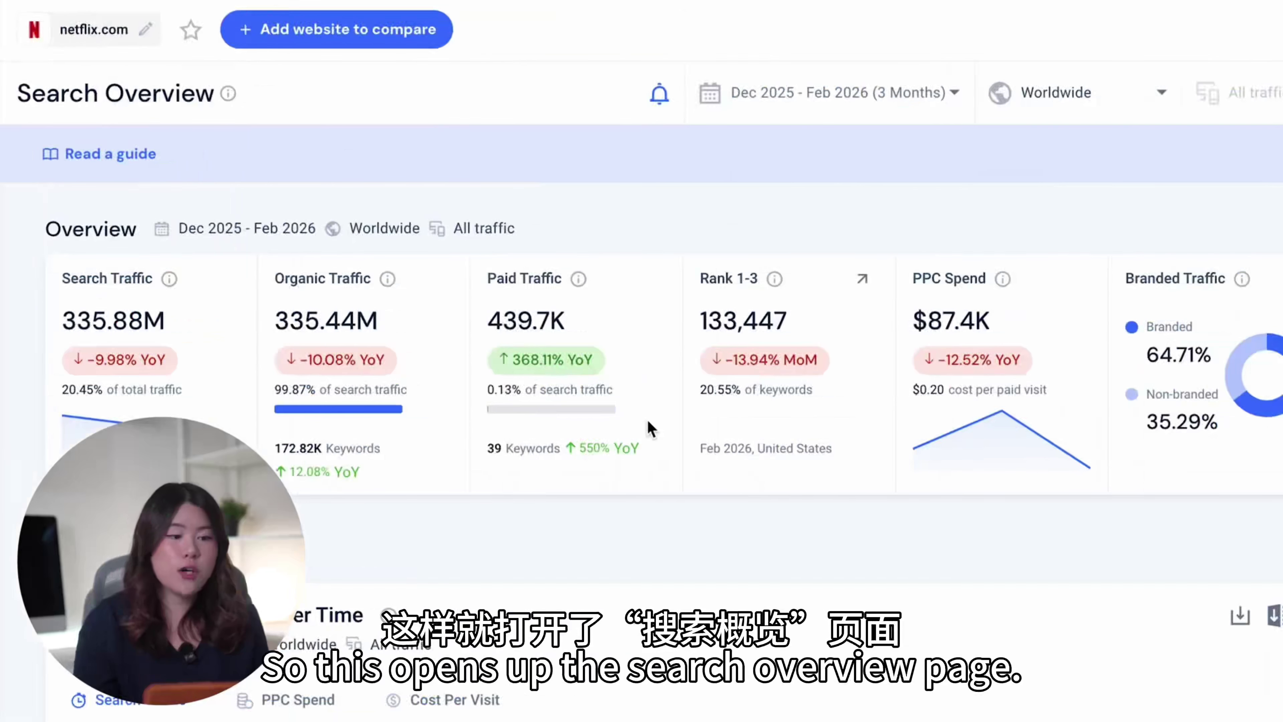
pyautogui.scroll(-5, 651, 430)
pyautogui.scroll(-10, 652, 430)
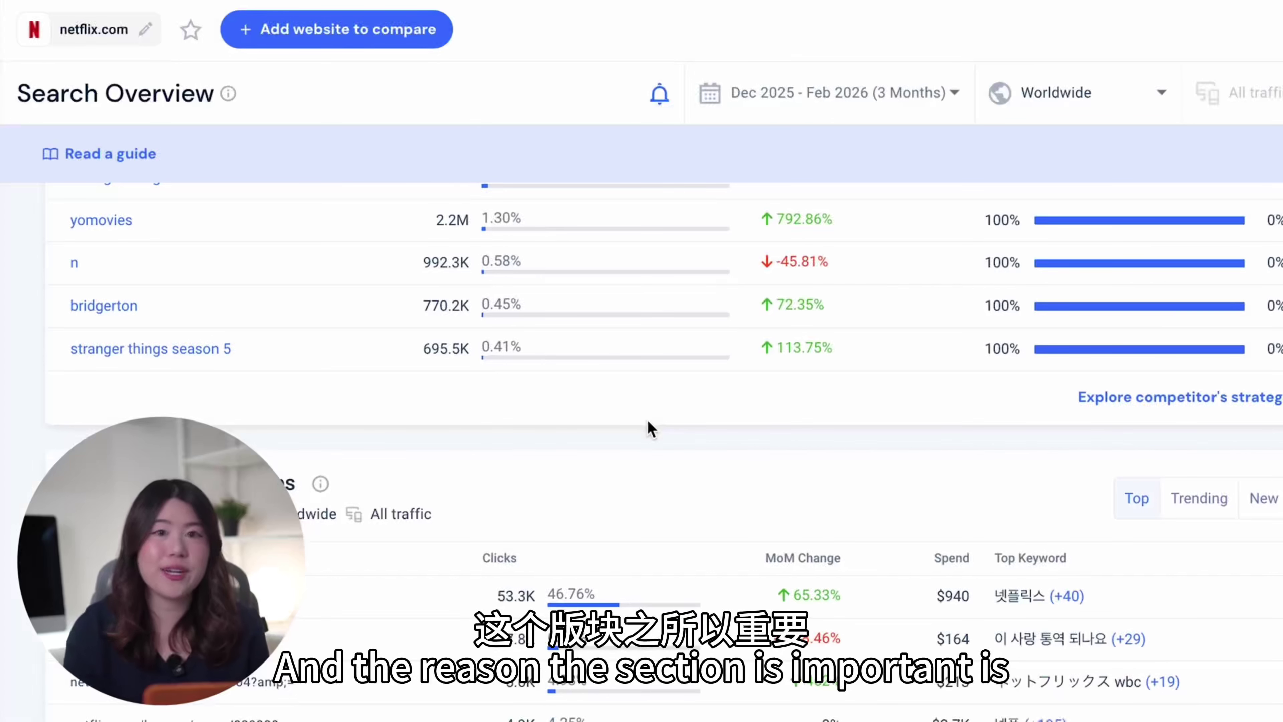
pyautogui.scroll(15, 652, 430)
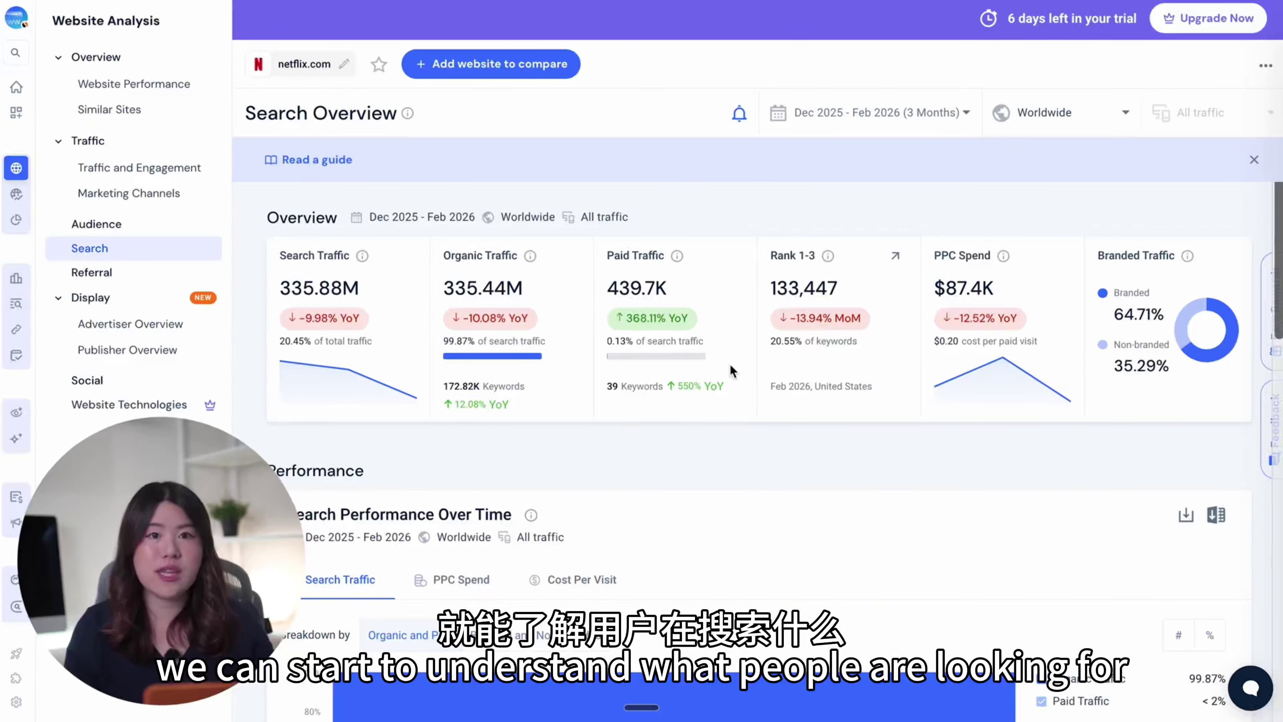
# Step: Examine netflix.com's search traffic metrics, search performance over time, top non-branded keywords and top paid landing pages
pyautogui.scroll(-1, 730, 365)
pyautogui.scroll(-1, 730, 362)
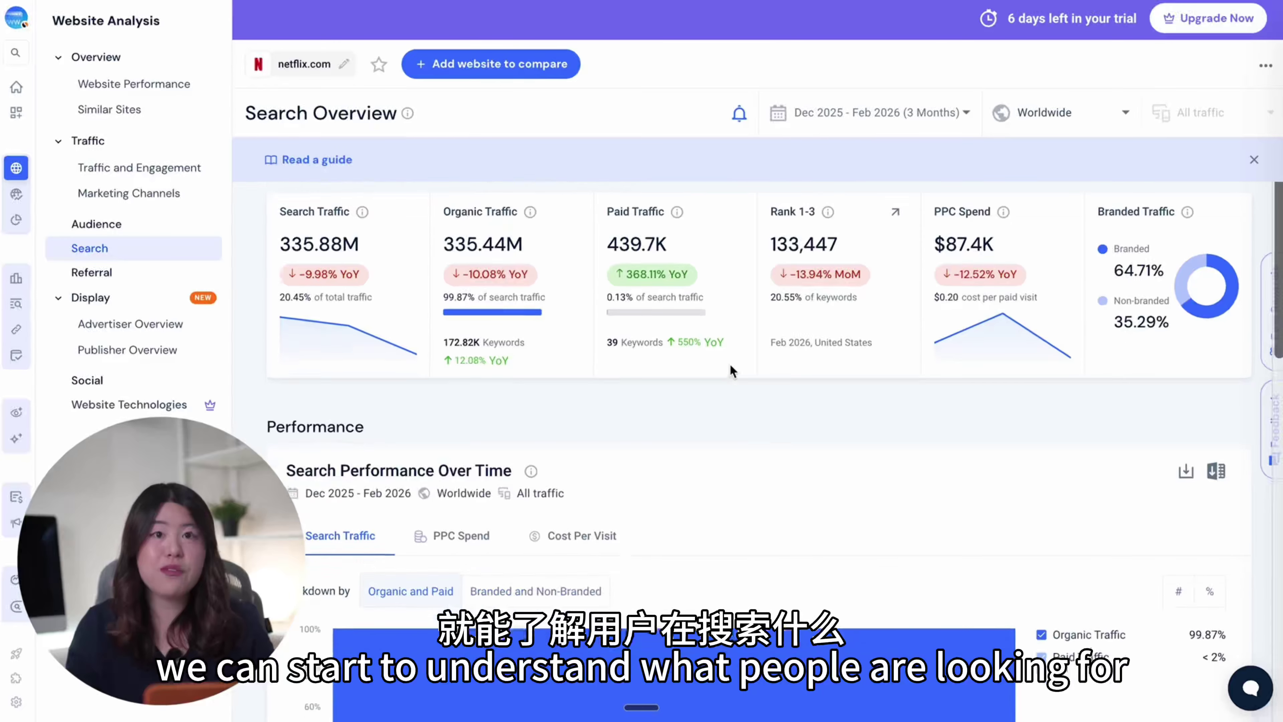
pyautogui.scroll(-10, 730, 363)
pyautogui.scroll(-4, 729, 362)
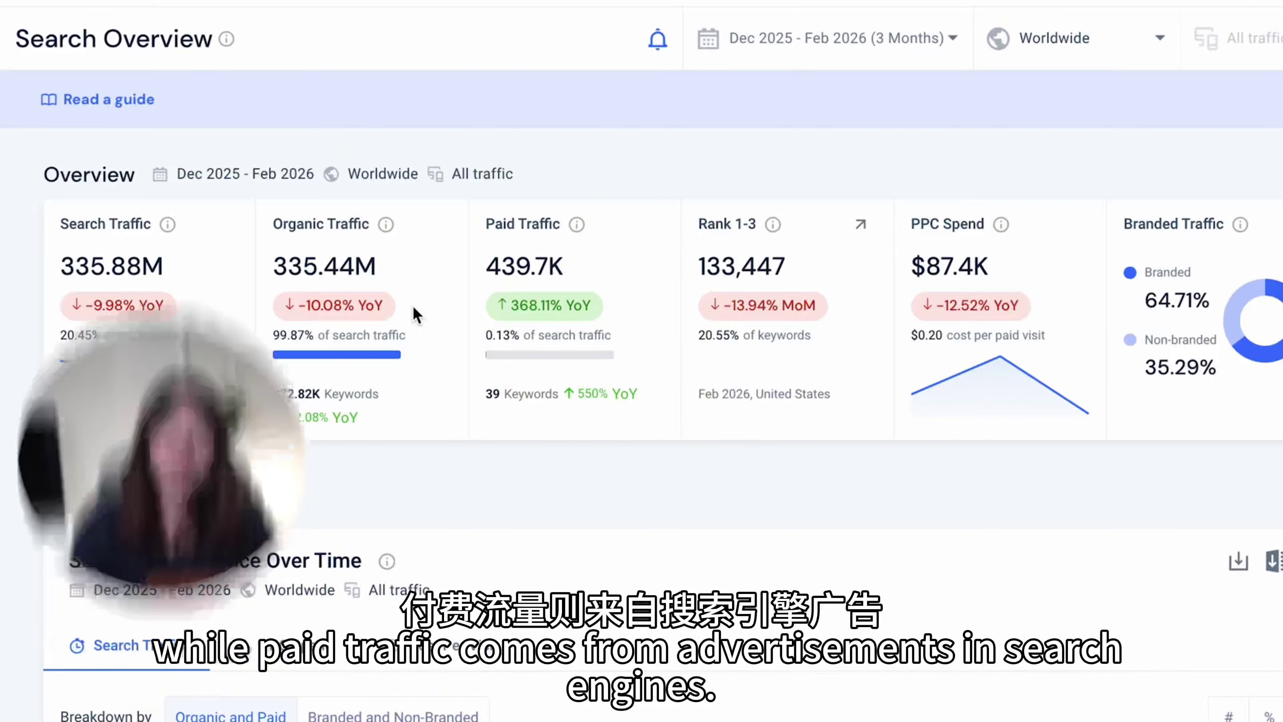
pyautogui.scroll(-5, 413, 305)
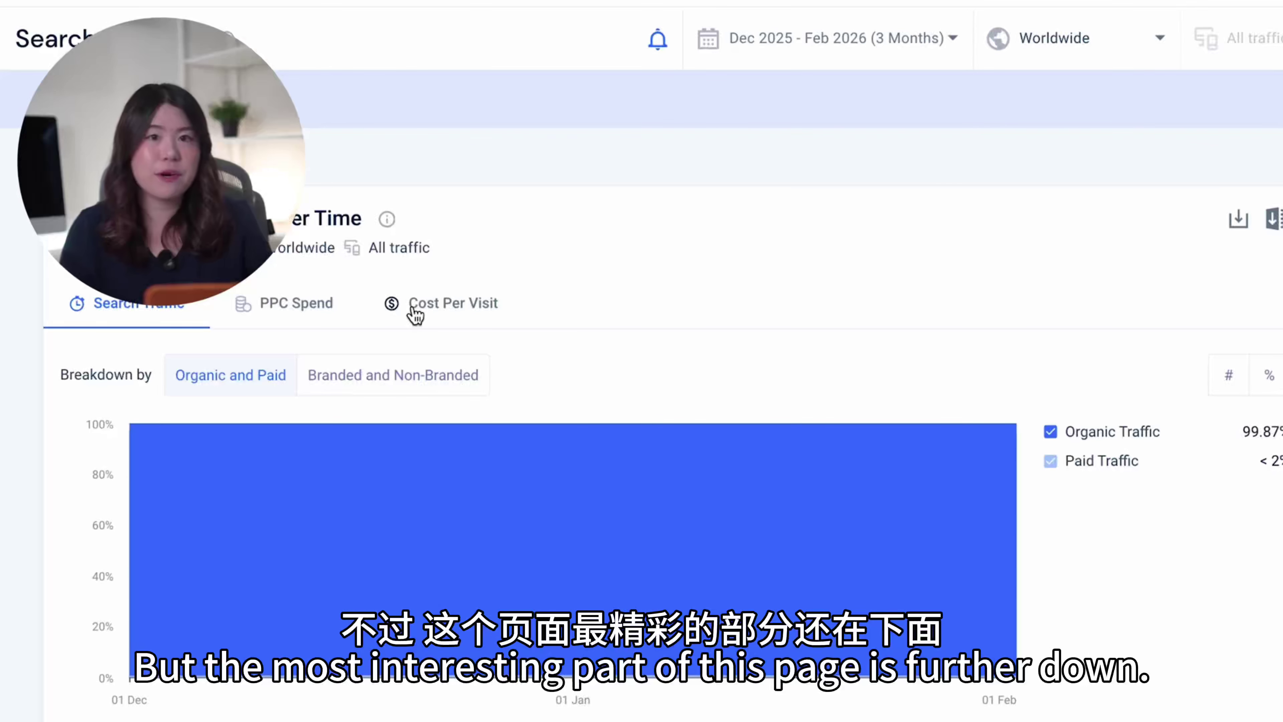
pyautogui.scroll(-10, 414, 313)
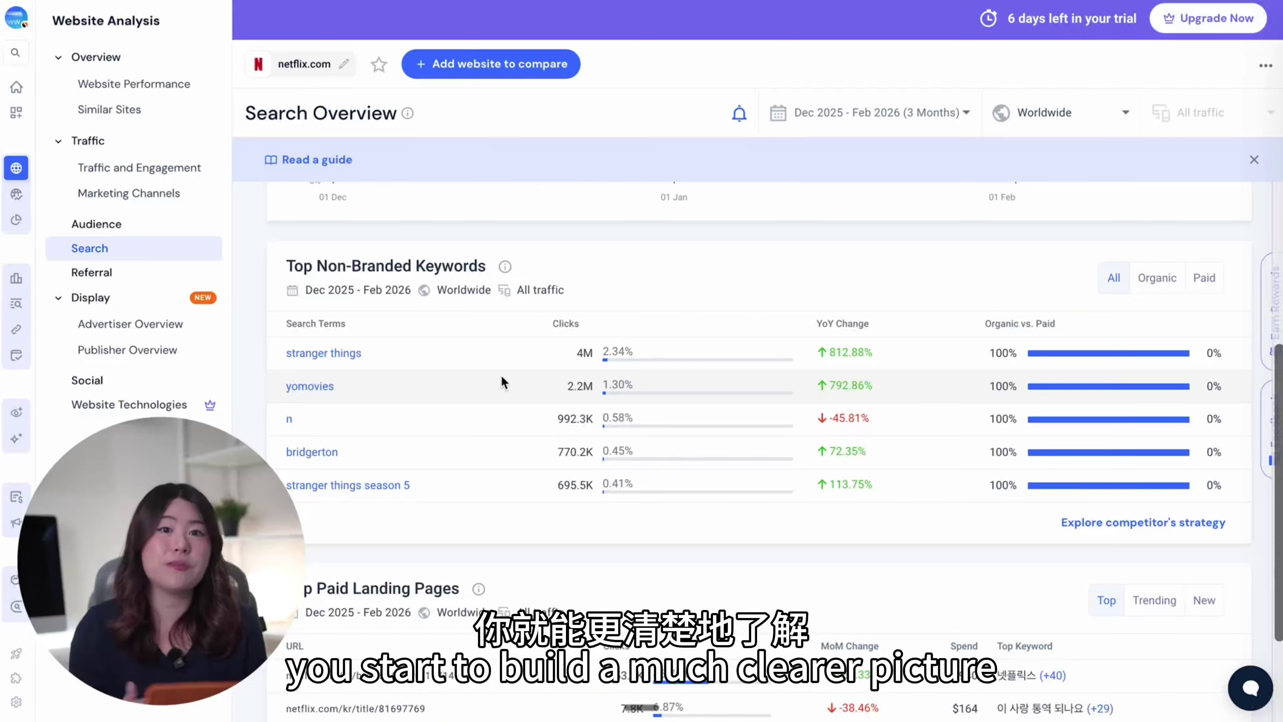
pyautogui.scroll(-3, 501, 375)
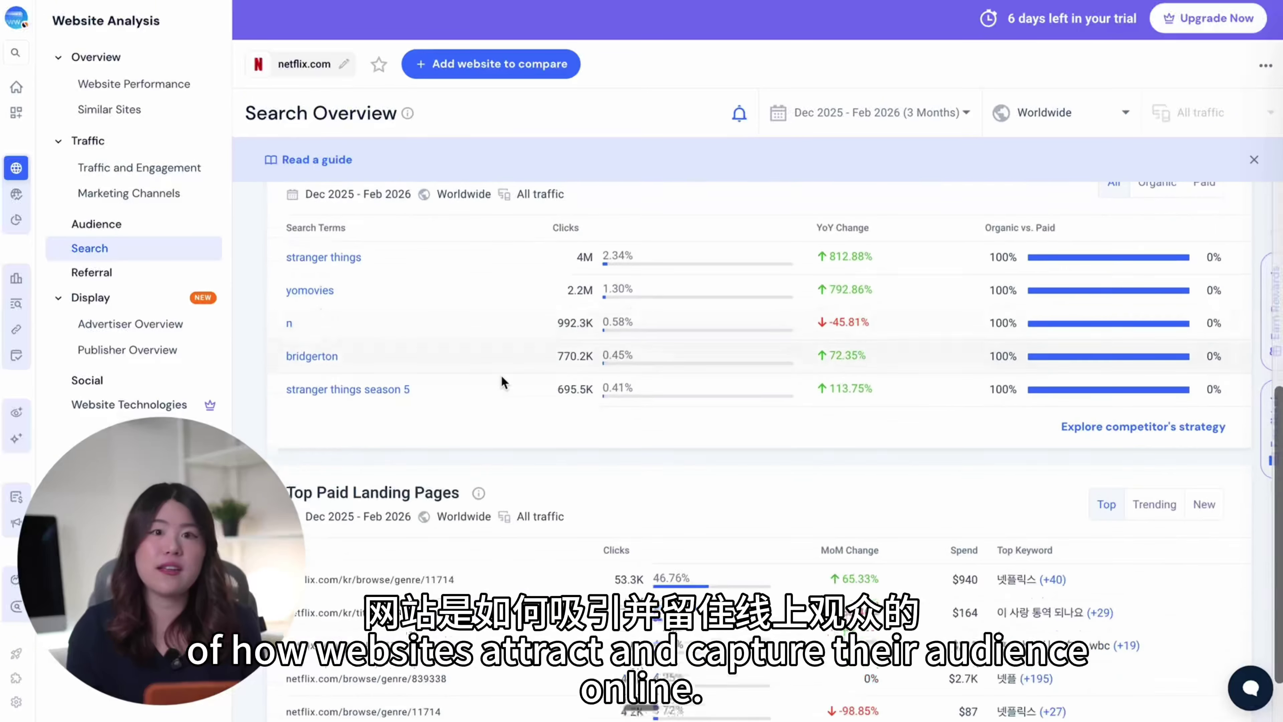
pyautogui.scroll(-1, 501, 378)
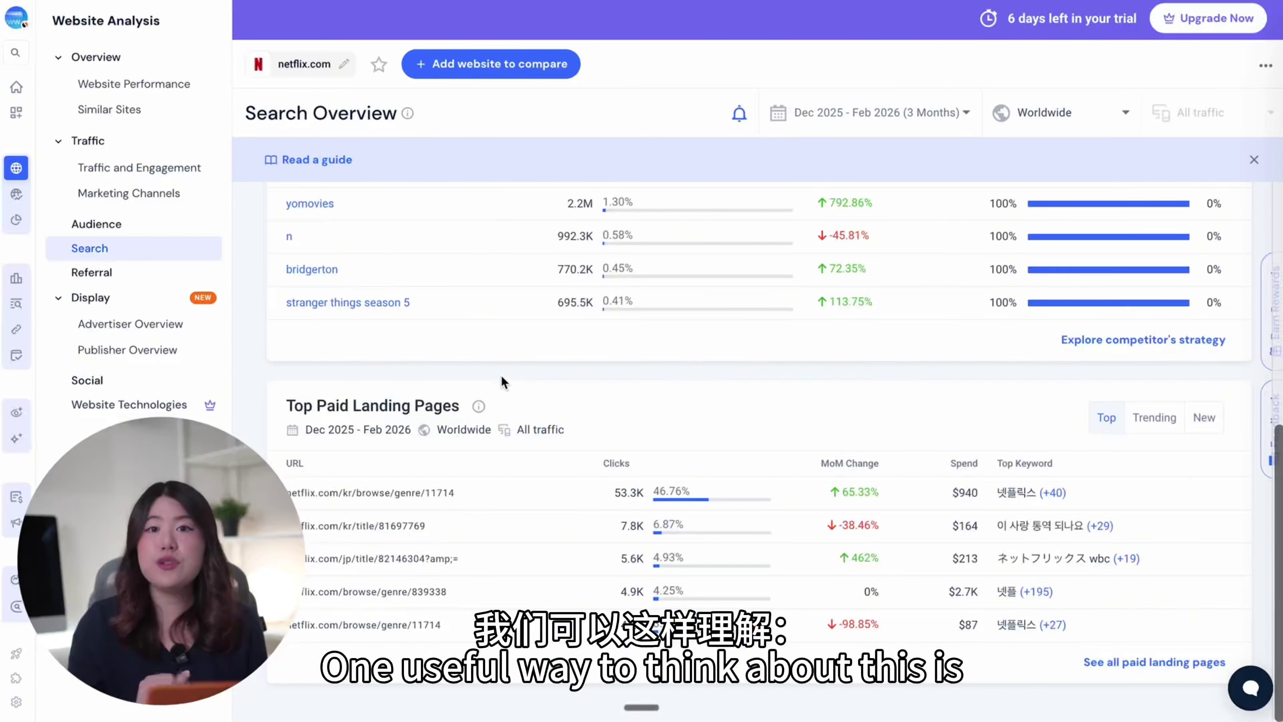